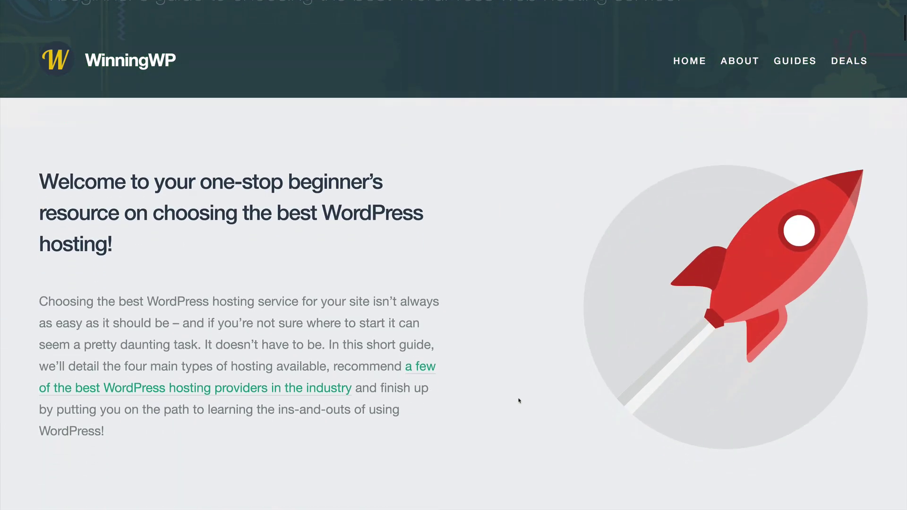
Step: Scroll WinningWP's hosting guide down to the shared-hosting recommendations and the Bluehost entry
{"action": "scroll", "coordinate": [519, 401], "scroll_direction": "down", "scroll_amount": 10}
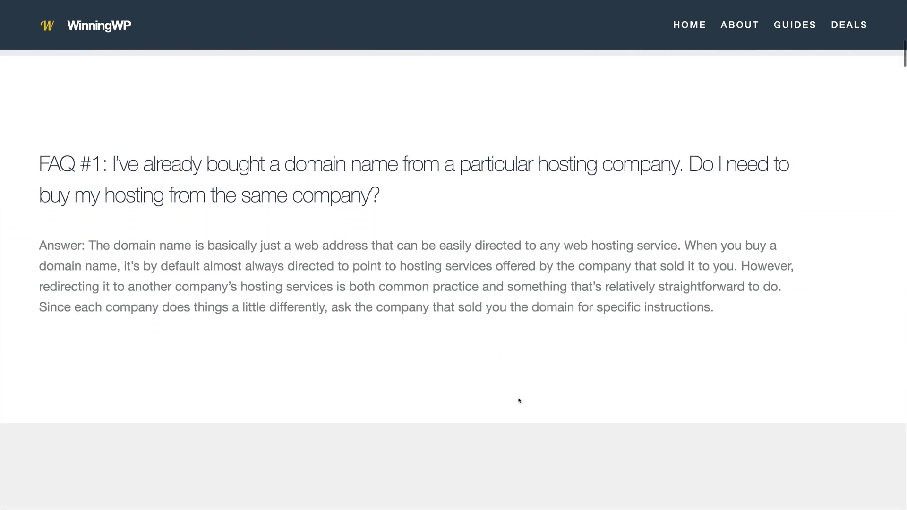
{"action": "scroll", "coordinate": [519, 401], "scroll_direction": "down", "scroll_amount": 17}
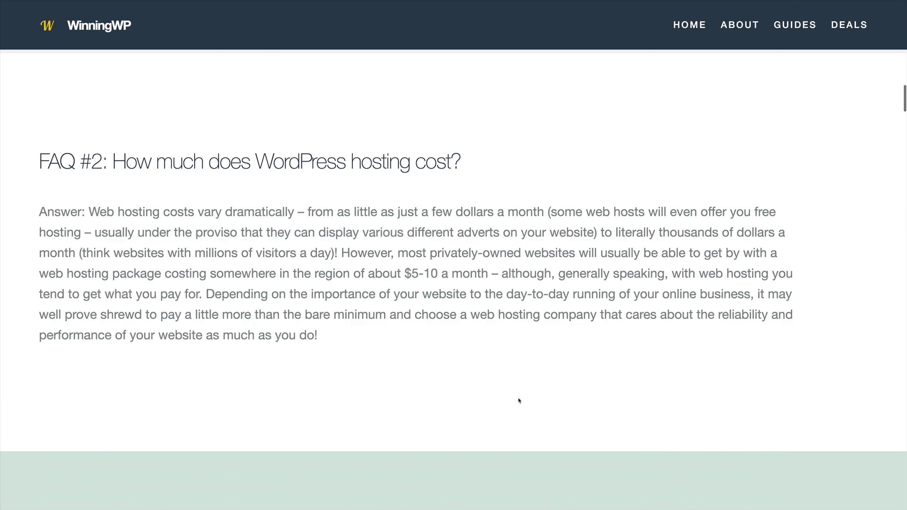
{"action": "scroll", "coordinate": [519, 401], "scroll_direction": "down", "scroll_amount": 15}
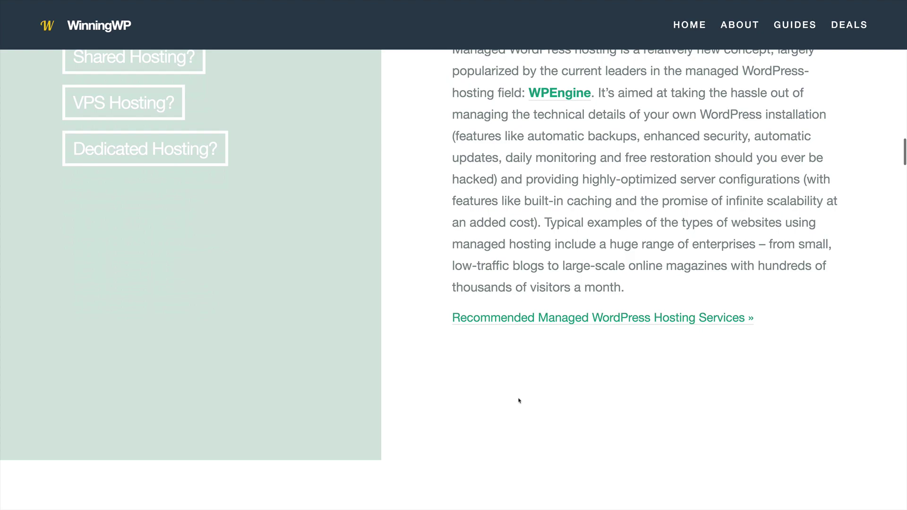
{"action": "scroll", "coordinate": [518, 401], "scroll_direction": "down", "scroll_amount": 15}
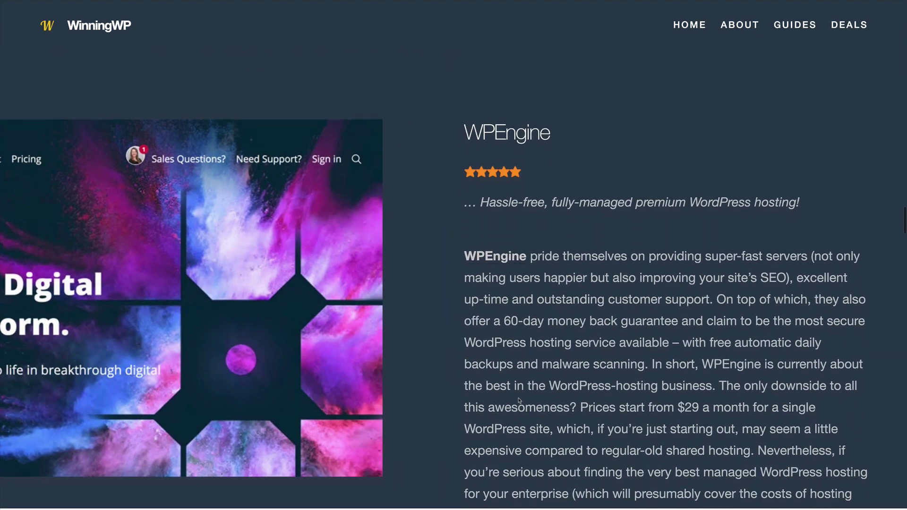
{"action": "scroll", "coordinate": [519, 401], "scroll_direction": "down", "scroll_amount": 15}
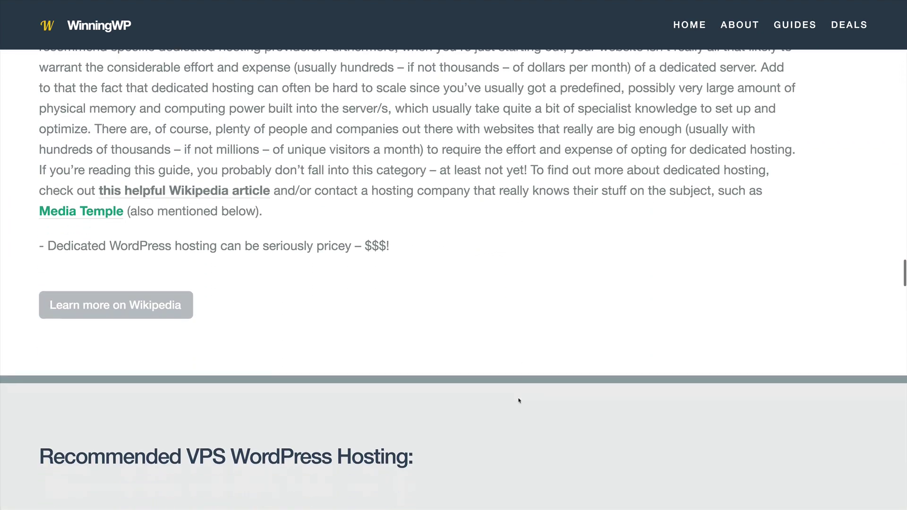
{"action": "scroll", "coordinate": [519, 401], "scroll_direction": "down", "scroll_amount": 15}
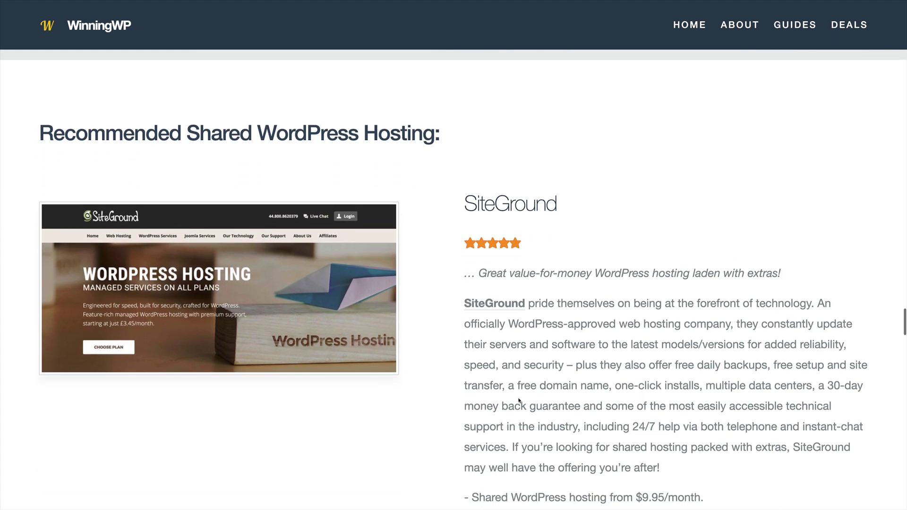
{"action": "scroll", "coordinate": [519, 401], "scroll_direction": "down", "scroll_amount": 15}
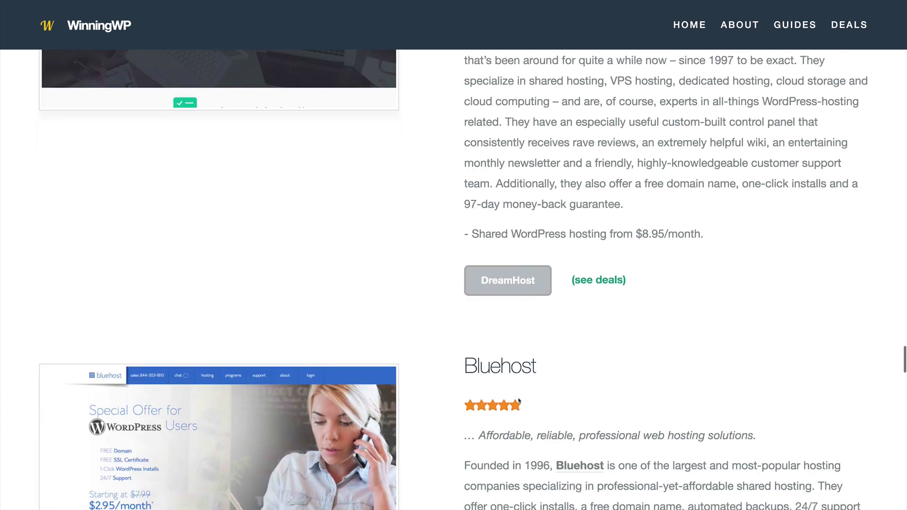
{"action": "scroll", "coordinate": [518, 401], "scroll_direction": "down", "scroll_amount": 5}
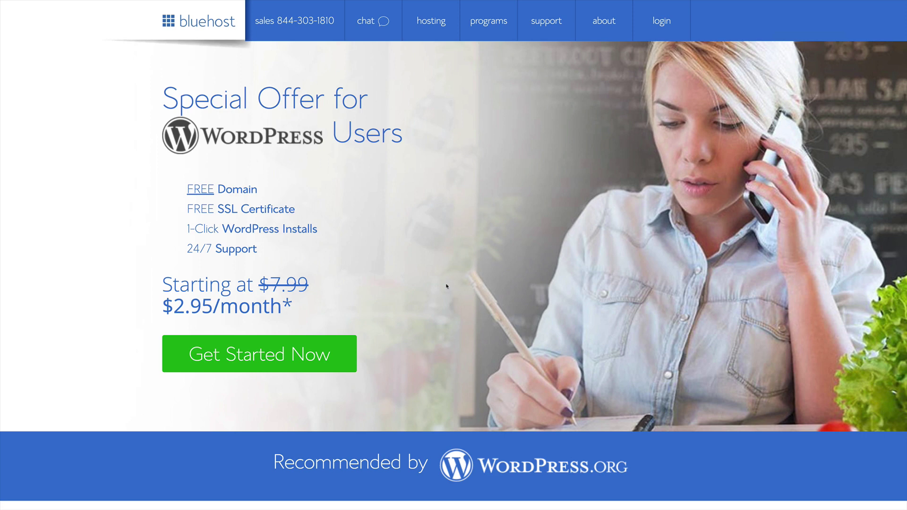
Step: Start the Bluehost sign-up and view the plans: basic $2.95, plus and prime $5.45
{"action": "left_click", "coordinate": [307, 364]}
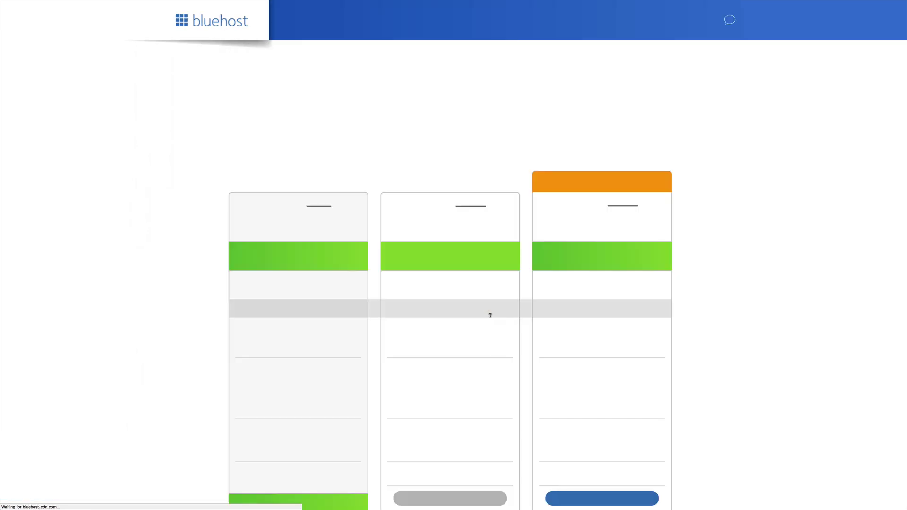
{"action": "scroll", "coordinate": [150, 268], "scroll_direction": "down", "scroll_amount": 5}
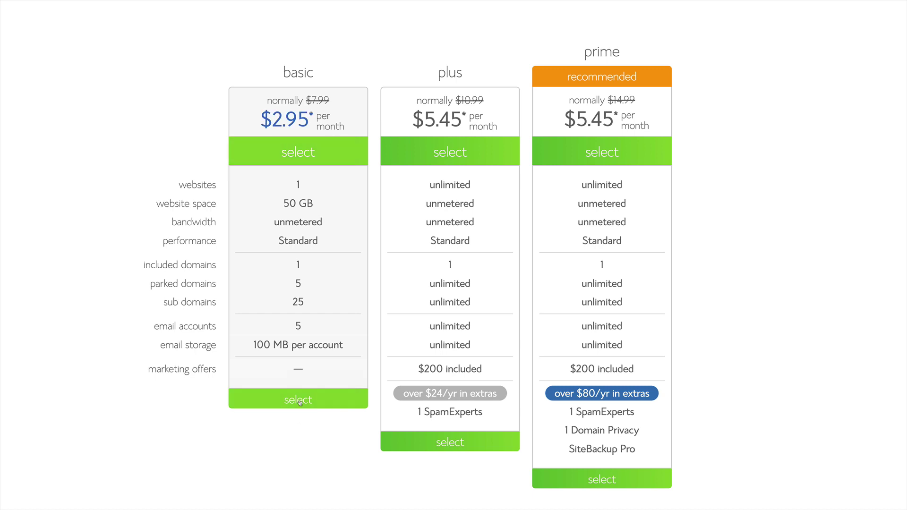
Step: Choose the basic plan and enter podcastmap with .com as the new domain
{"action": "left_click", "coordinate": [300, 401]}
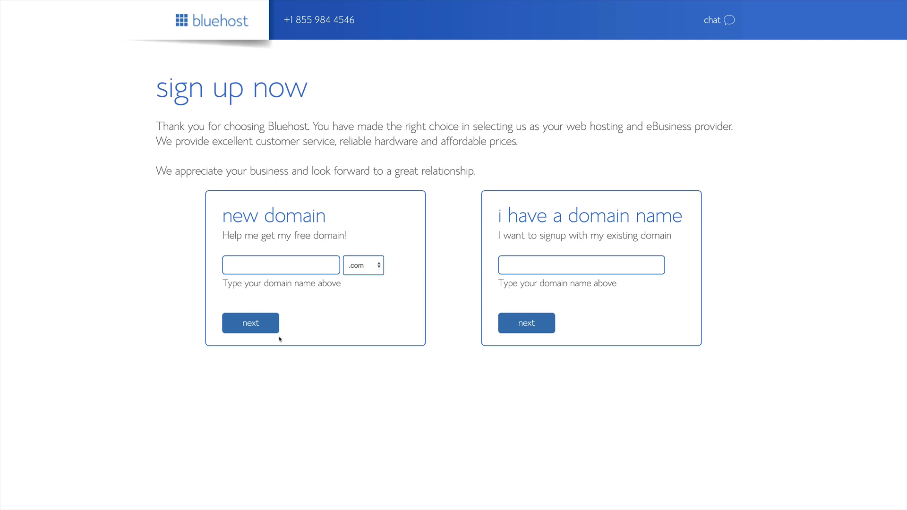
{"action": "left_click", "coordinate": [279, 269]}
{"action": "type", "text": "podcastmap"}
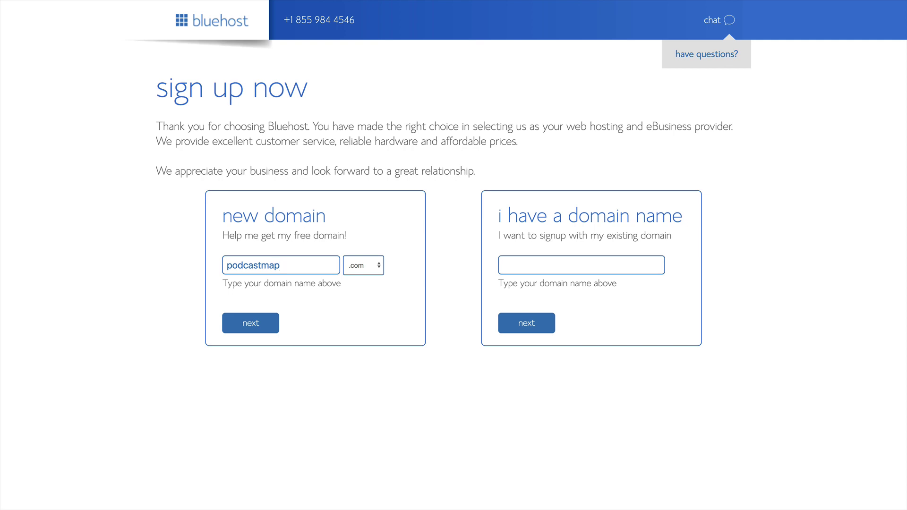
Step: Submit podcastmap.com, fill in the account details, and keep the Basic 36 Month plan
{"action": "left_click", "coordinate": [258, 326]}
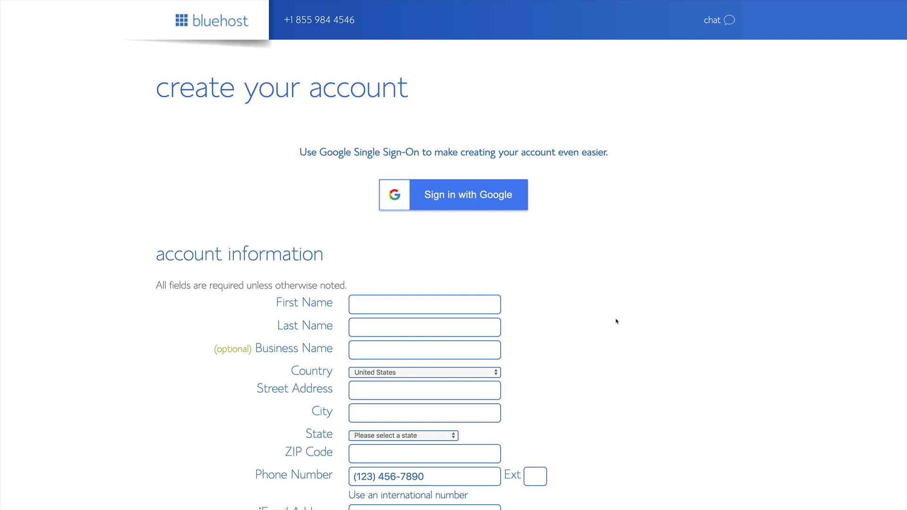
{"action": "scroll", "coordinate": [617, 321], "scroll_direction": "down", "scroll_amount": 1}
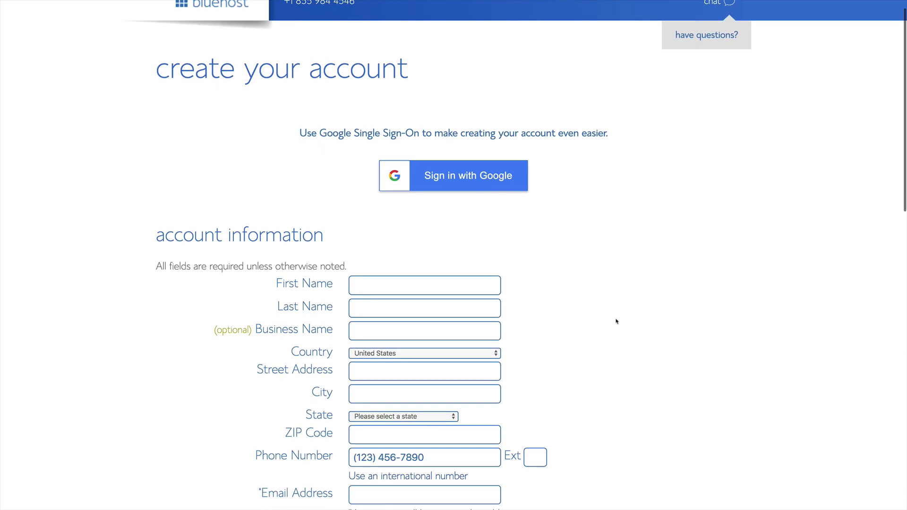
{"action": "scroll", "coordinate": [616, 321], "scroll_direction": "down", "scroll_amount": 1}
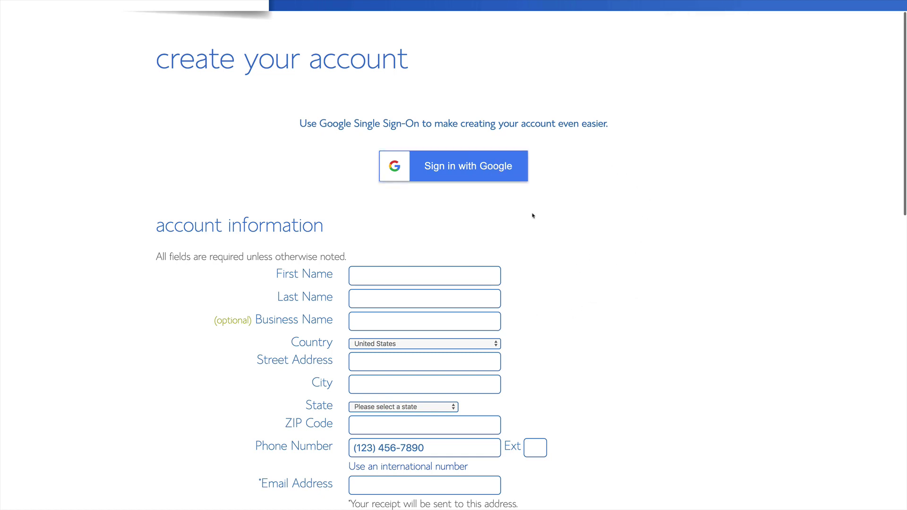
{"action": "scroll", "coordinate": [532, 215], "scroll_direction": "down", "scroll_amount": 3}
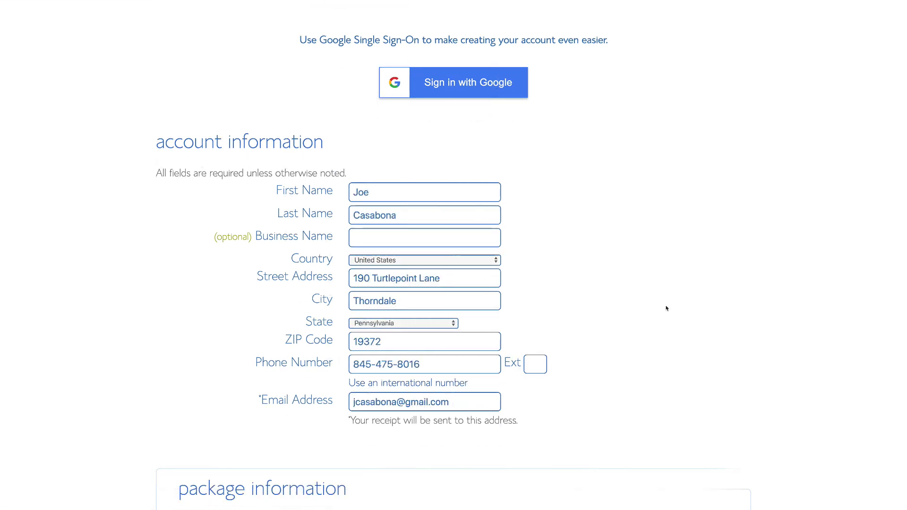
{"action": "scroll", "coordinate": [666, 308], "scroll_direction": "down", "scroll_amount": 6}
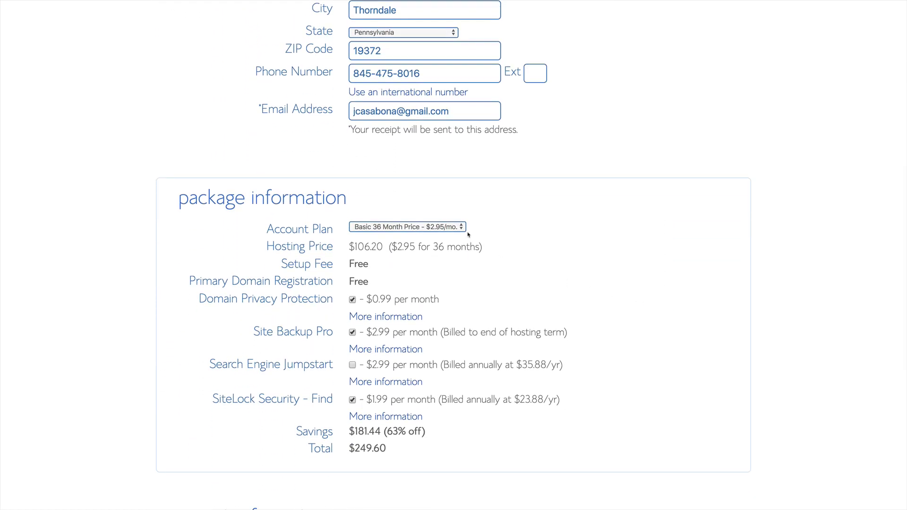
{"action": "left_click", "coordinate": [461, 227]}
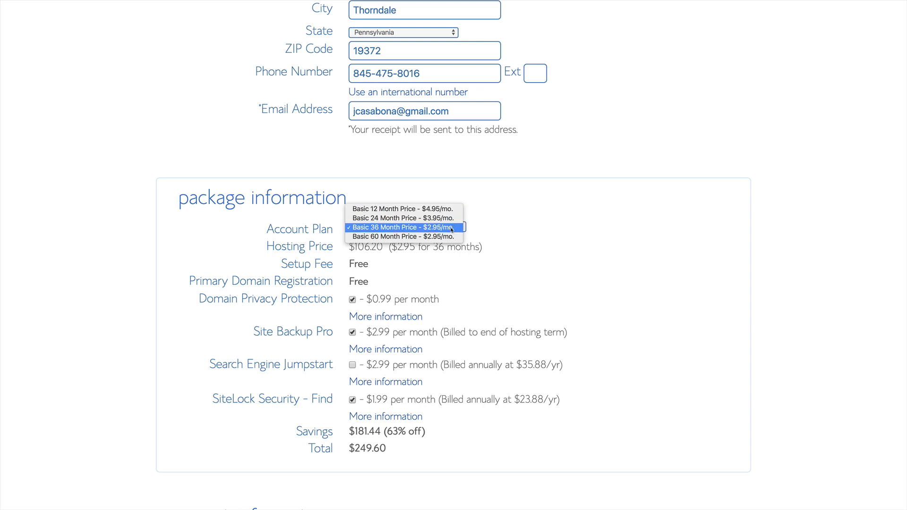
{"action": "left_click", "coordinate": [497, 233]}
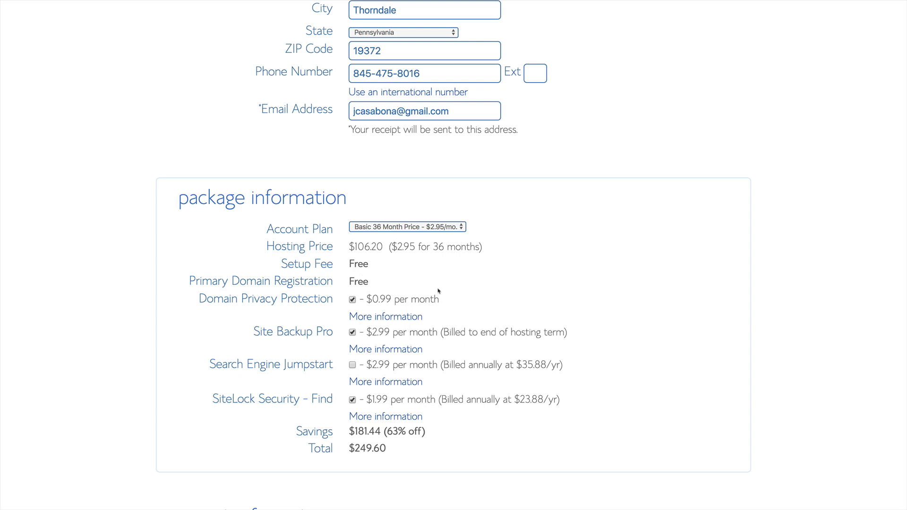
Step: Uncheck Domain Privacy, Site Backup Pro and SiteLock to cut the total to $106.20
{"action": "scroll", "coordinate": [438, 292], "scroll_direction": "down", "scroll_amount": 2}
{"action": "scroll", "coordinate": [439, 292], "scroll_direction": "down", "scroll_amount": 1}
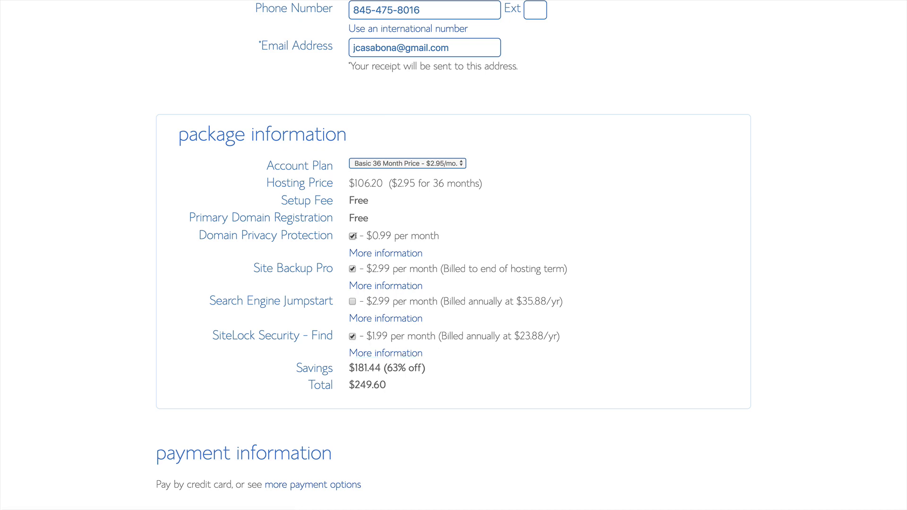
{"action": "left_click", "coordinate": [353, 237]}
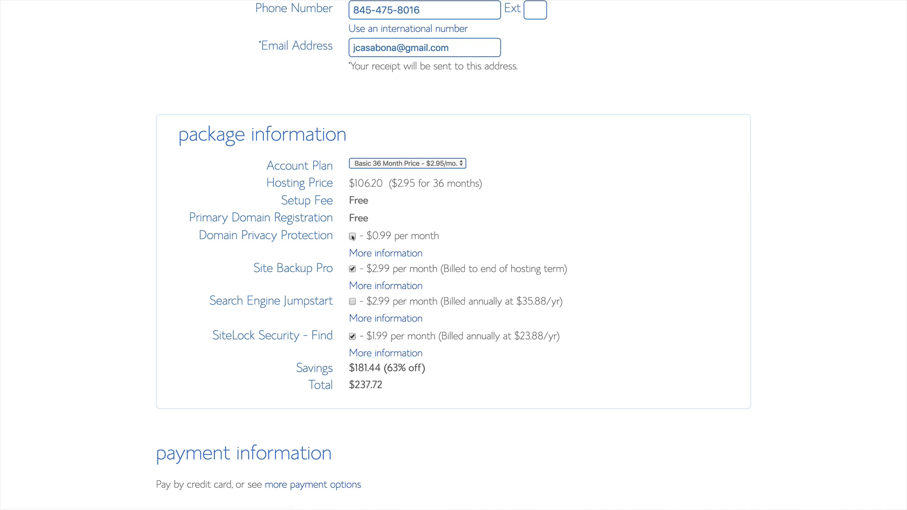
{"action": "left_click", "coordinate": [352, 269]}
{"action": "left_click", "coordinate": [353, 336]}
Step: Enter the card details, accept the terms and submit the hosting order
{"action": "scroll", "coordinate": [513, 377], "scroll_direction": "down", "scroll_amount": 1}
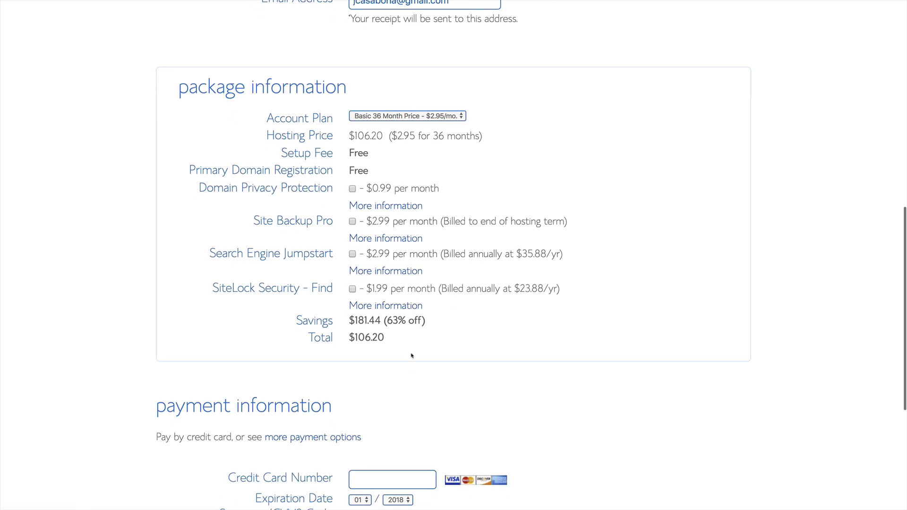
{"action": "scroll", "coordinate": [397, 344], "scroll_direction": "down", "scroll_amount": 1}
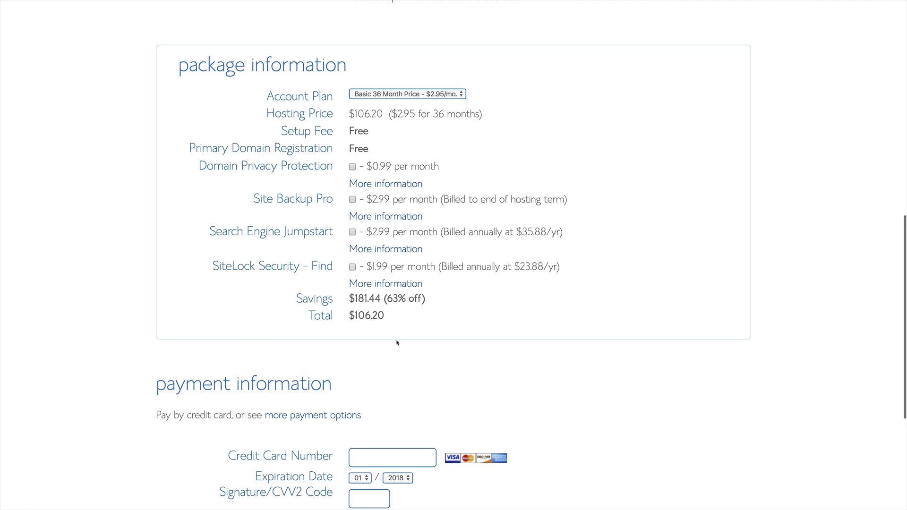
{"action": "scroll", "coordinate": [397, 343], "scroll_direction": "down", "scroll_amount": 8}
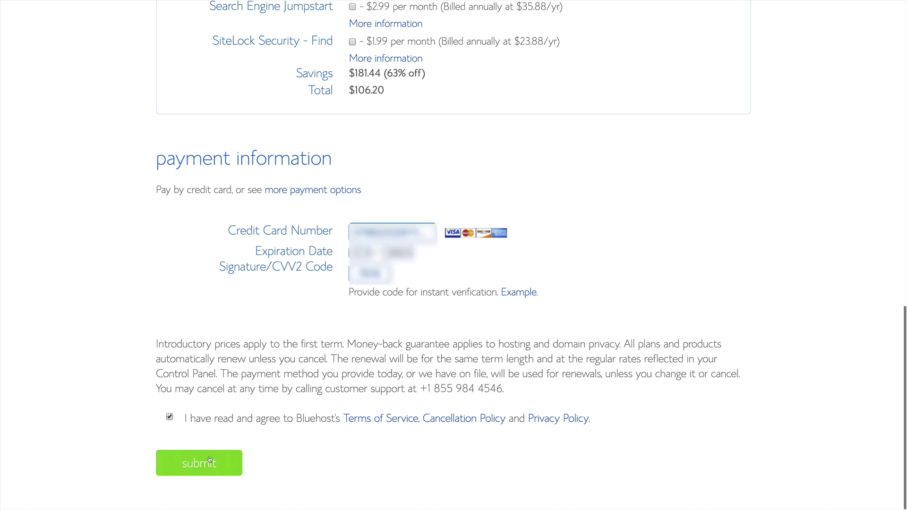
{"action": "left_click", "coordinate": [217, 465]}
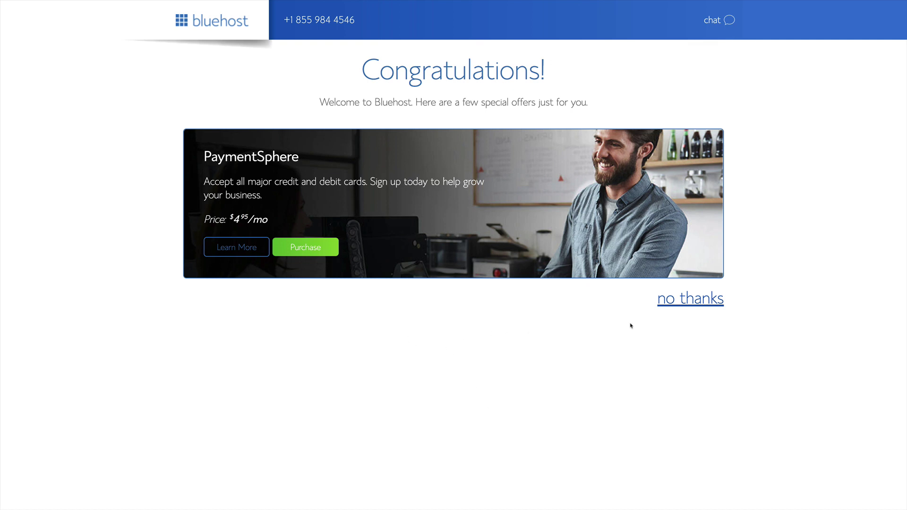
Step: Decline the PaymentSphere offer and set the account password to create the account
{"action": "left_click", "coordinate": [667, 305]}
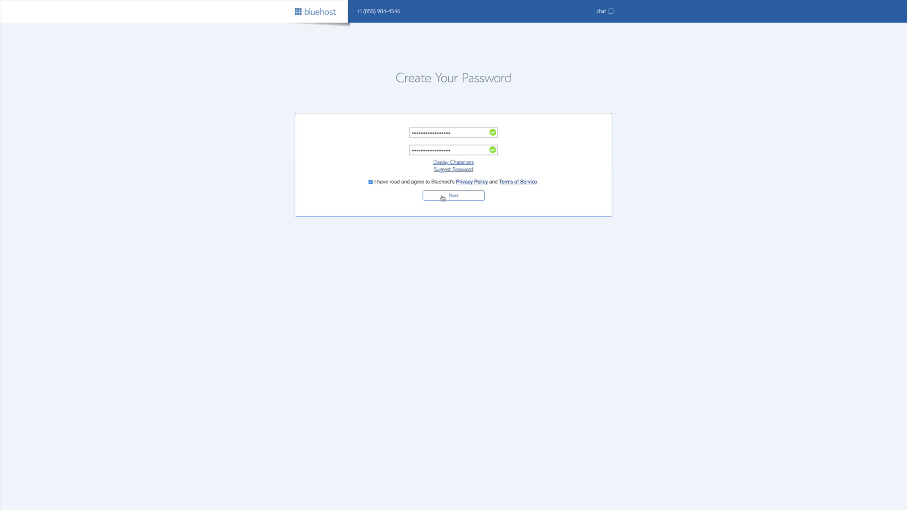
{"action": "left_click", "coordinate": [442, 198]}
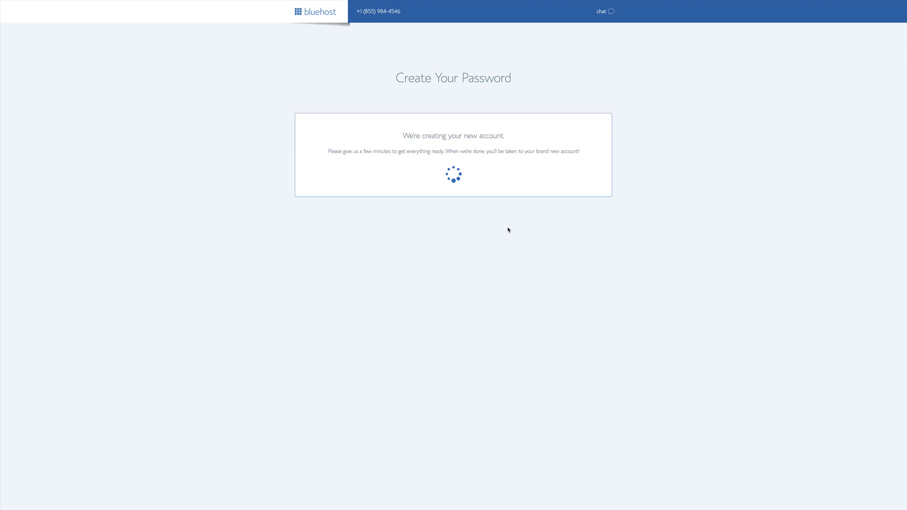
Step: Log in, apply the Astra theme to the new site, and dismiss the temporary-domain notice
{"action": "left_click", "coordinate": [467, 161]}
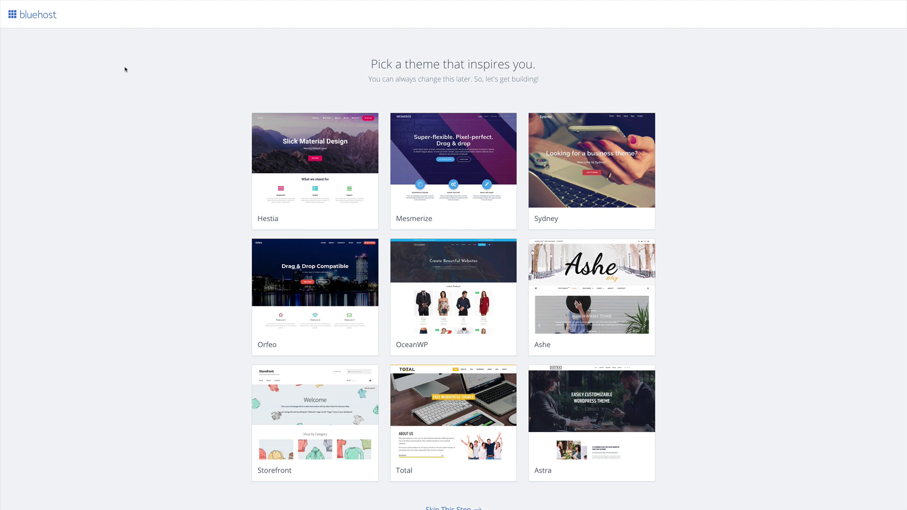
{"action": "scroll", "coordinate": [136, 105], "scroll_direction": "down", "scroll_amount": 1}
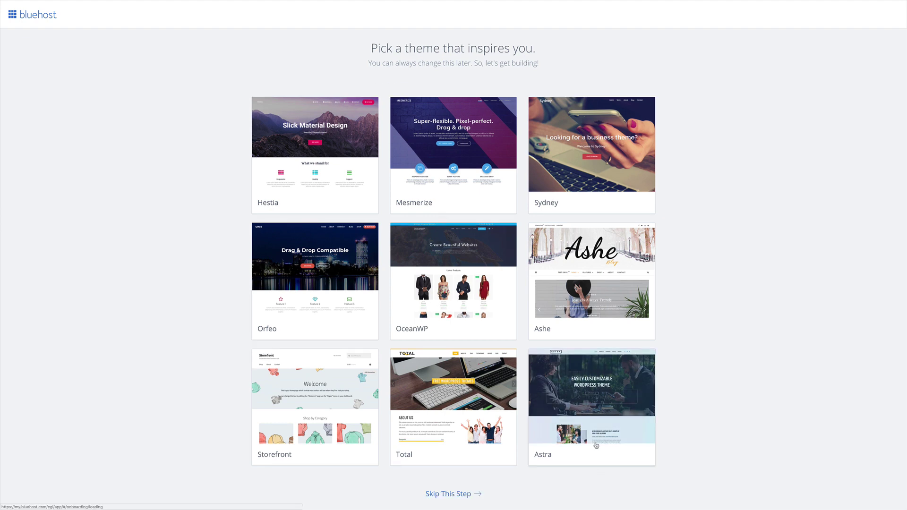
{"action": "left_click", "coordinate": [592, 397]}
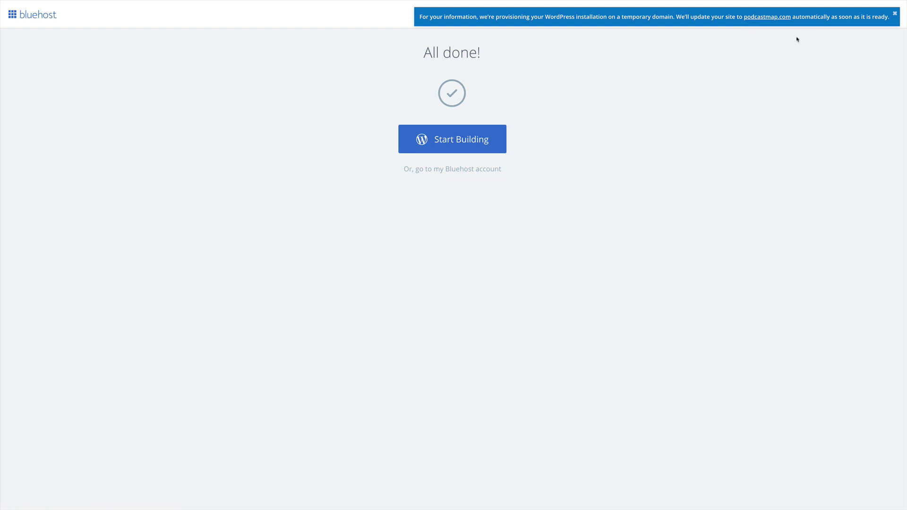
{"action": "left_click", "coordinate": [894, 15]}
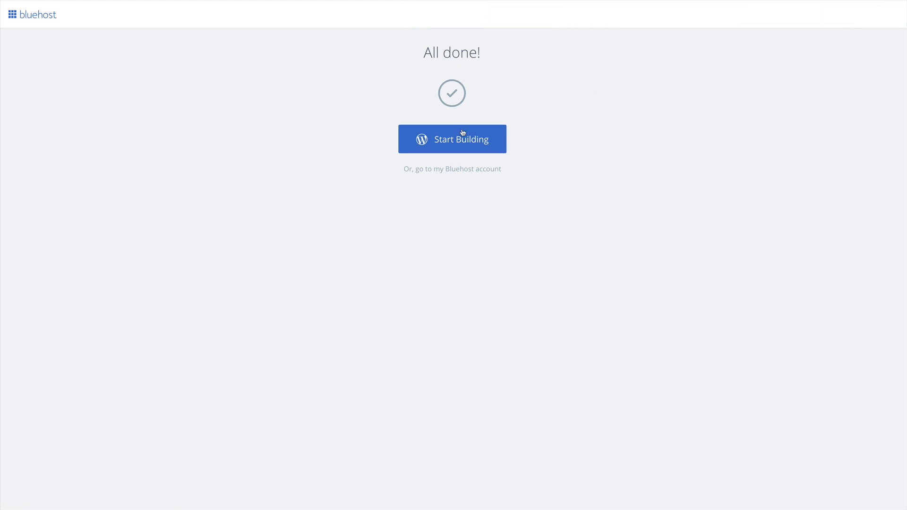
Step: Make it a Personal site and set the site title to 'Podcast Map'
{"action": "left_click", "coordinate": [462, 135]}
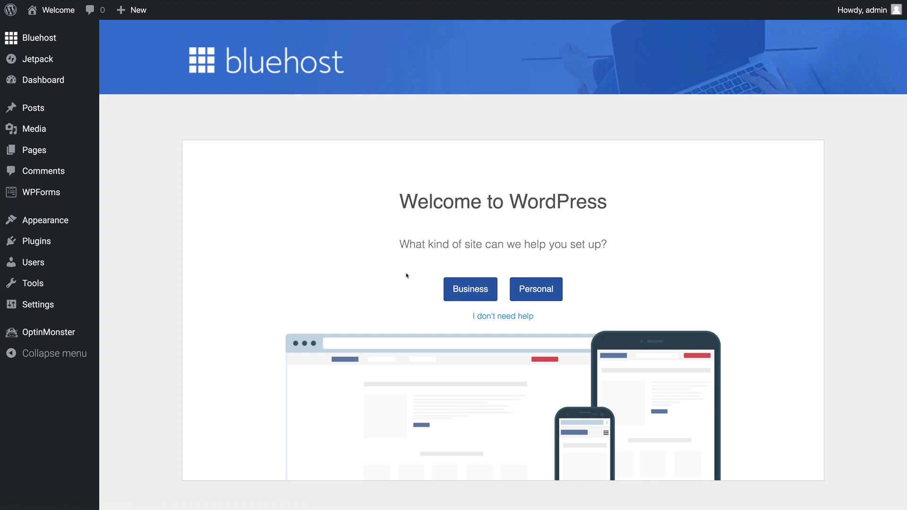
{"action": "left_click", "coordinate": [544, 292]}
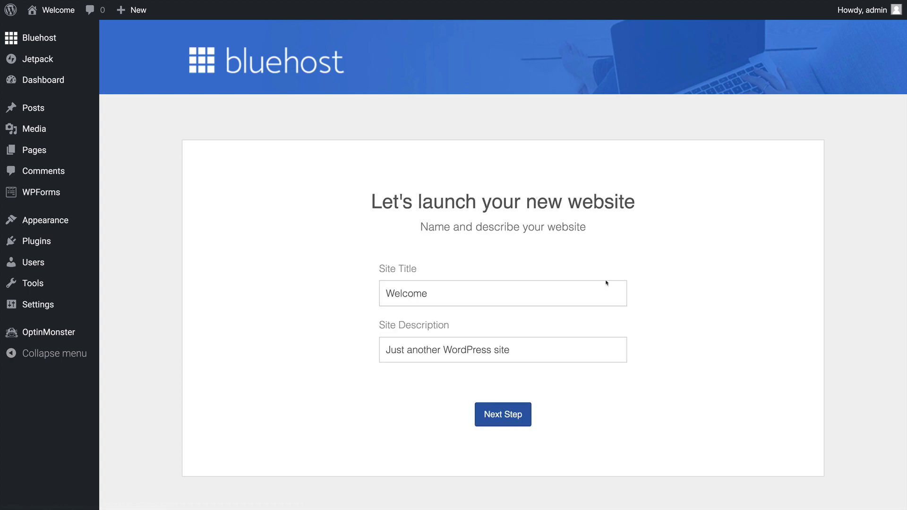
{"action": "double_click", "coordinate": [467, 299]}
{"action": "type", "text": "Podcast Map"}
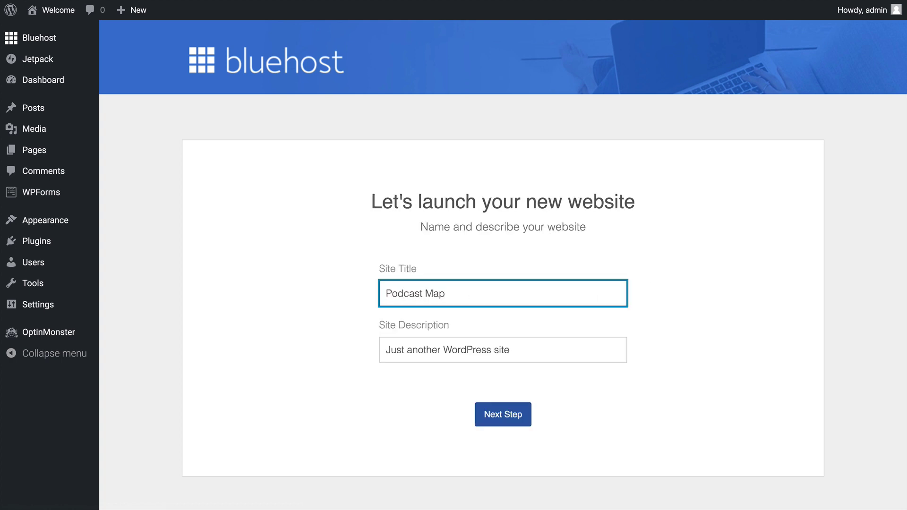
Step: Set the tagline to 'Your Guide to Setting Up Your Own Podcast' and continue
{"action": "double_click", "coordinate": [463, 349]}
{"action": "left_click", "coordinate": [464, 347]}
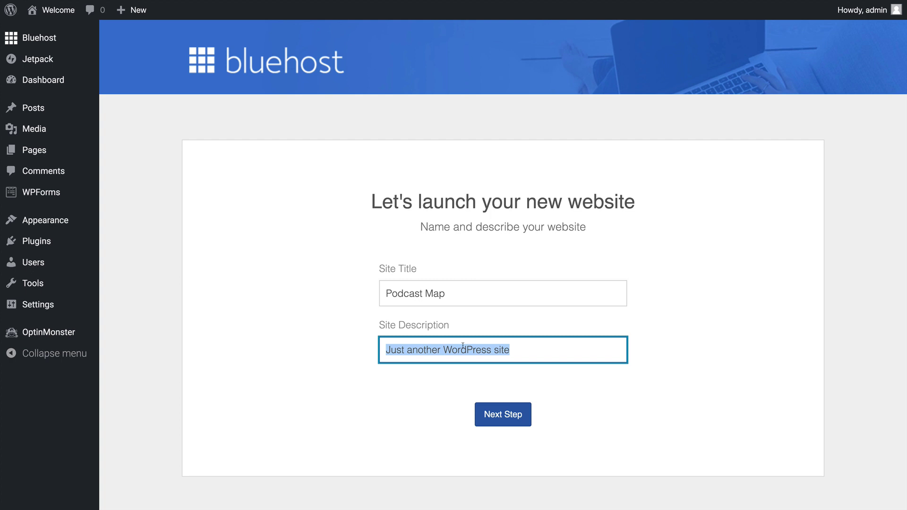
{"action": "key", "text": "BackSpace"}
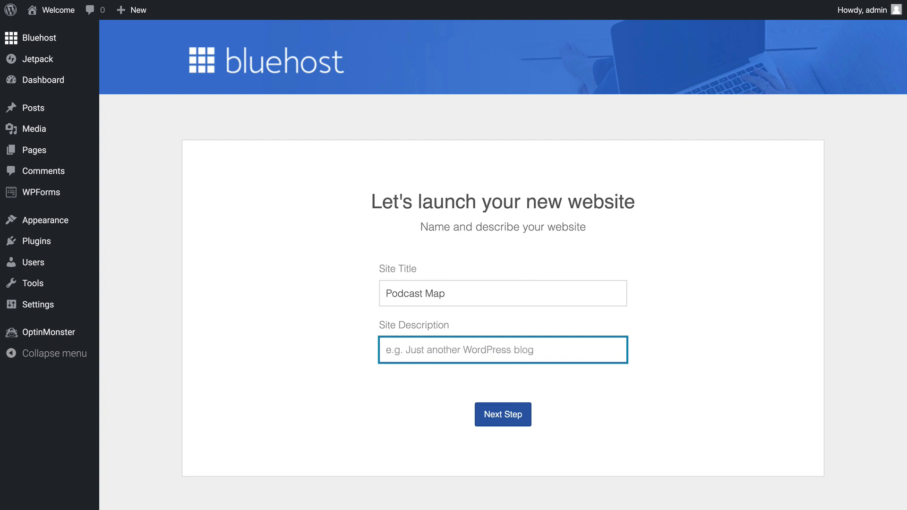
{"action": "type", "text": "Your Guide to Setting "}
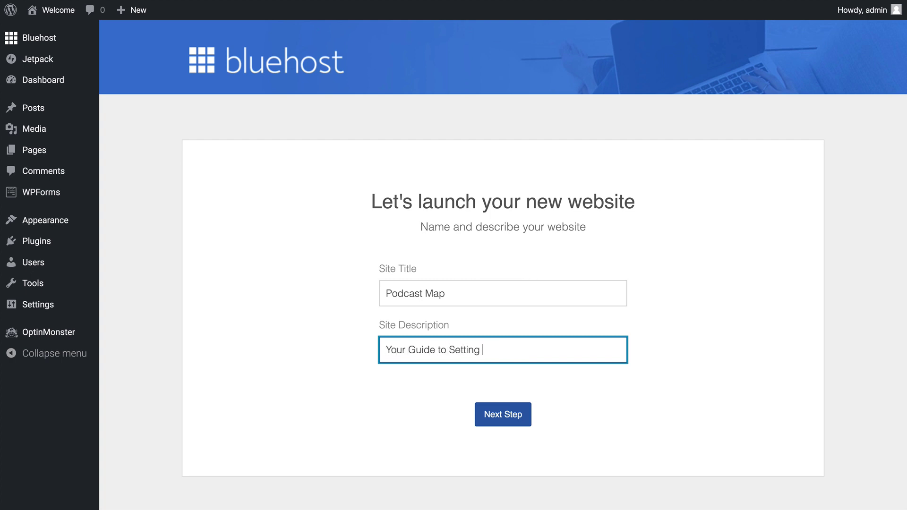
{"action": "type", "text": "Up Your Own Podcast"}
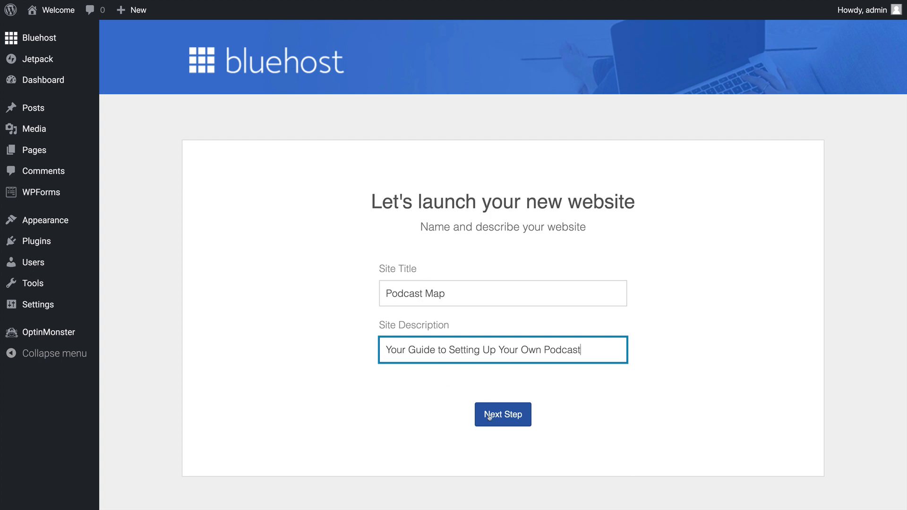
{"action": "left_click", "coordinate": [500, 420]}
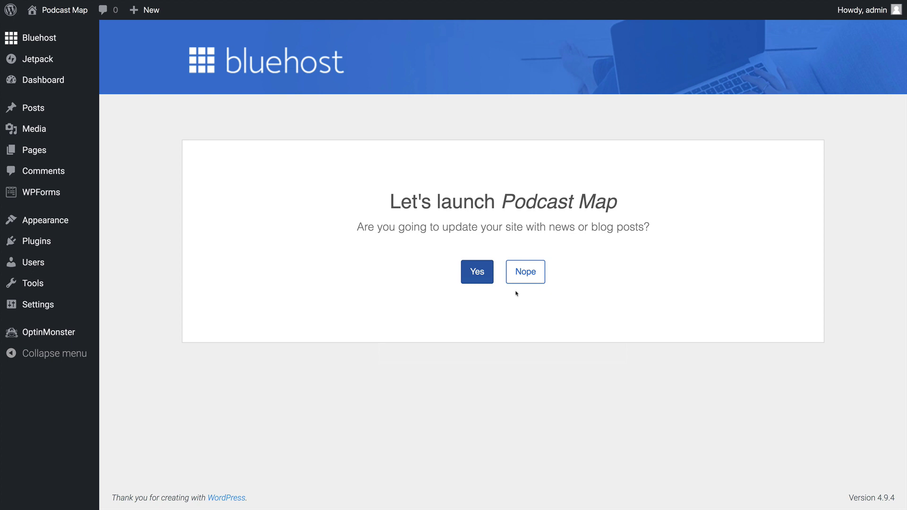
Step: Answer Yes to blog posts, skip the homepage layout, and add a starter Contact Us page
{"action": "left_click", "coordinate": [482, 276]}
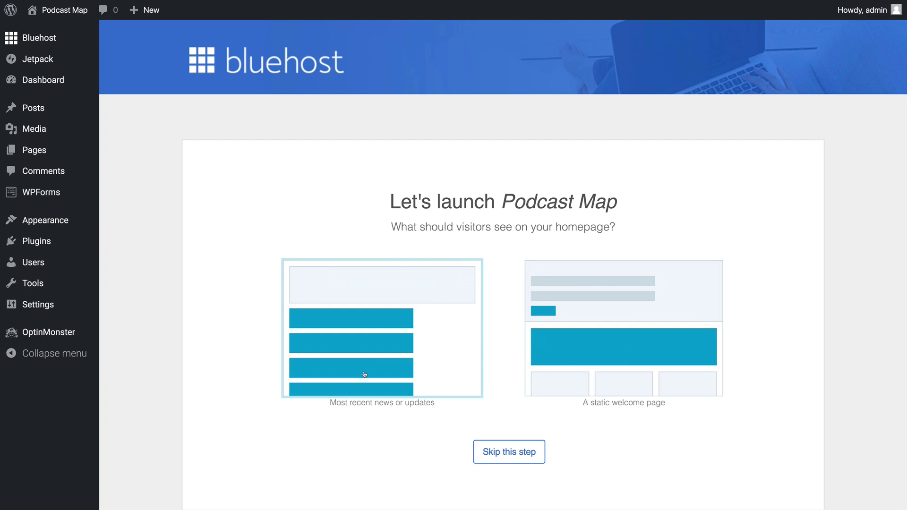
{"action": "left_click", "coordinate": [507, 454]}
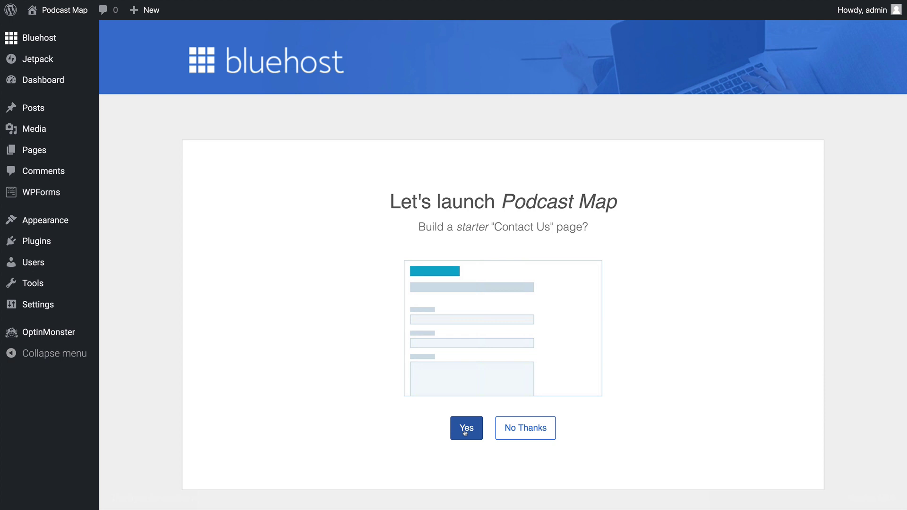
{"action": "left_click", "coordinate": [465, 430]}
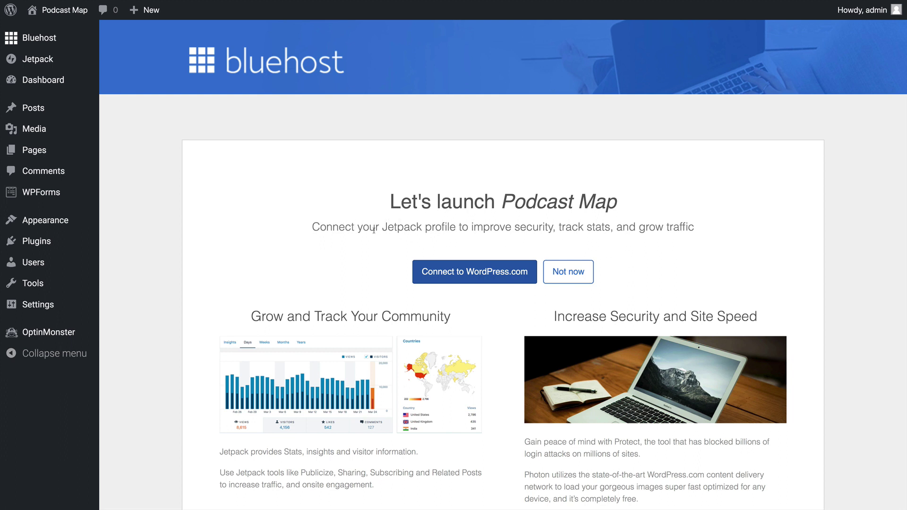
Step: Connect the Jetpack profile through WordPress.com to reach the Great Work! summary
{"action": "left_click_drag", "start_coordinate": [382, 227], "coordinate": [465, 238]}
{"action": "left_click", "coordinate": [475, 238]}
{"action": "left_click", "coordinate": [458, 276]}
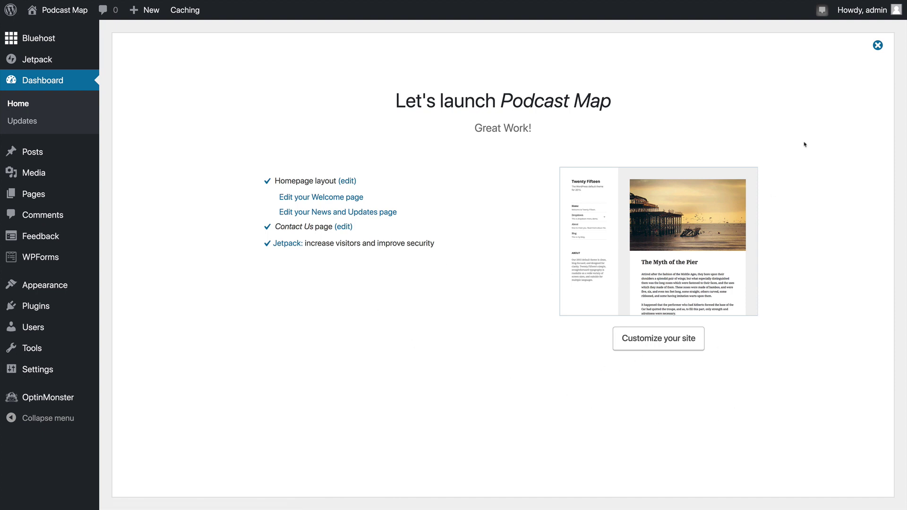
Step: Dismiss the launch summary, WPForms notice, Welcome panel and Experts banner, then go to Bluehost Home
{"action": "left_click", "coordinate": [878, 45]}
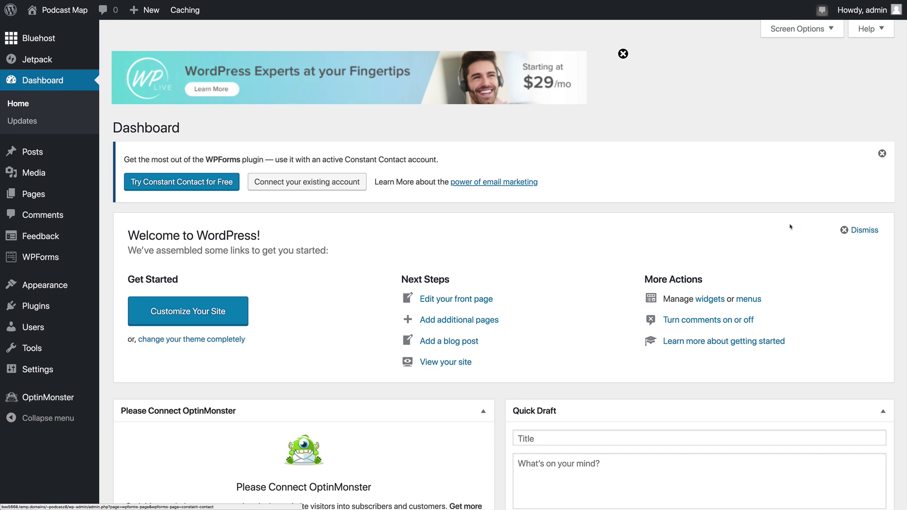
{"action": "left_click", "coordinate": [882, 154]}
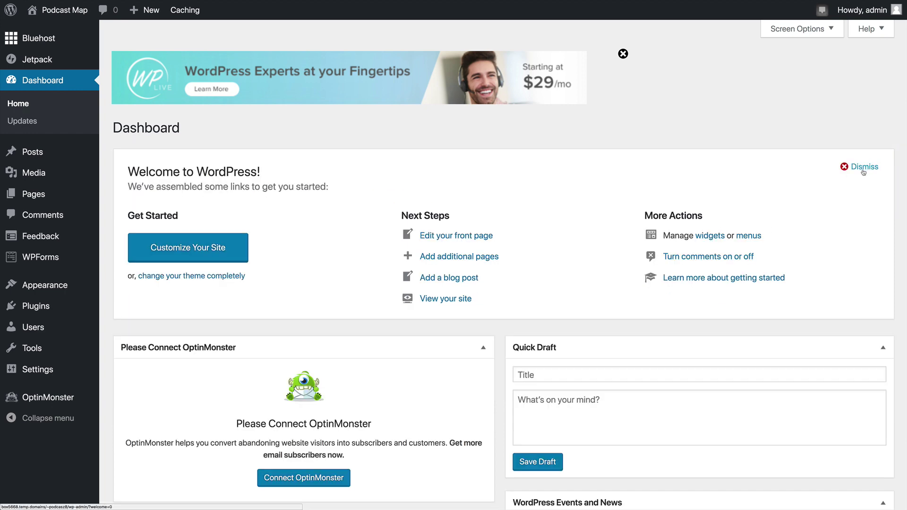
{"action": "left_click", "coordinate": [864, 169]}
{"action": "left_click", "coordinate": [624, 55]}
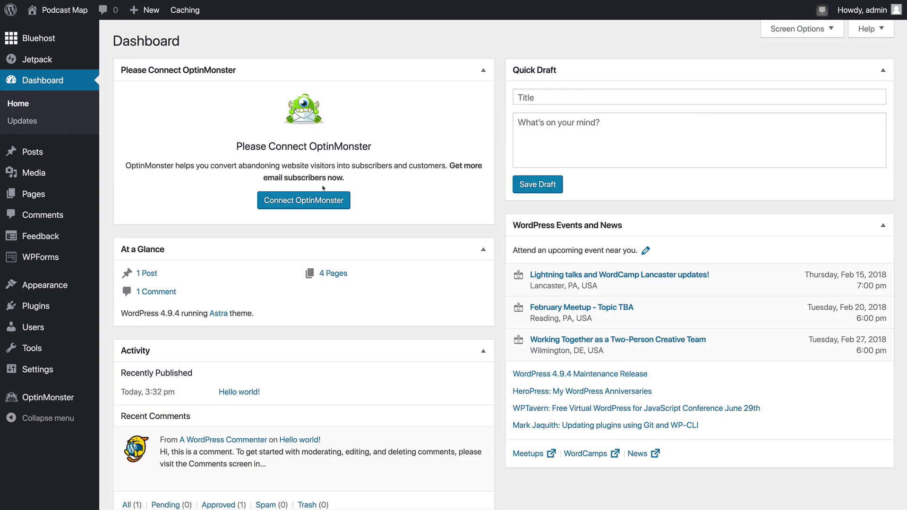
{"action": "mouse_move", "coordinate": [61, 37]}
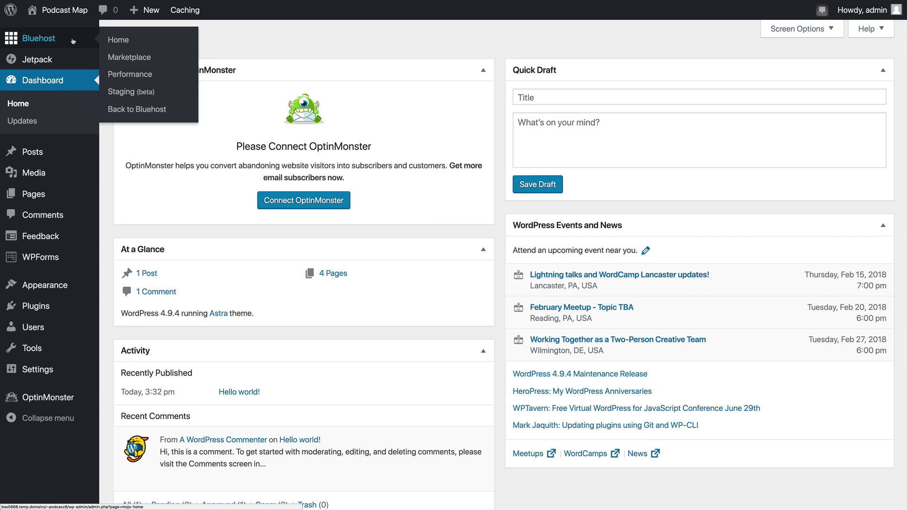
{"action": "left_click", "coordinate": [114, 42]}
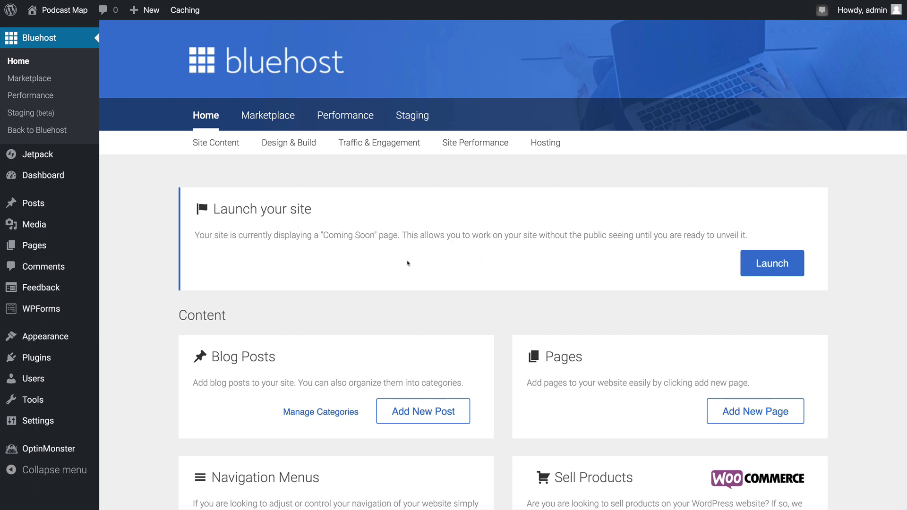
Step: Launch Podcast Map to the public from the Launch your site card on Bluehost Home
{"action": "scroll", "coordinate": [409, 259], "scroll_direction": "down", "scroll_amount": 5}
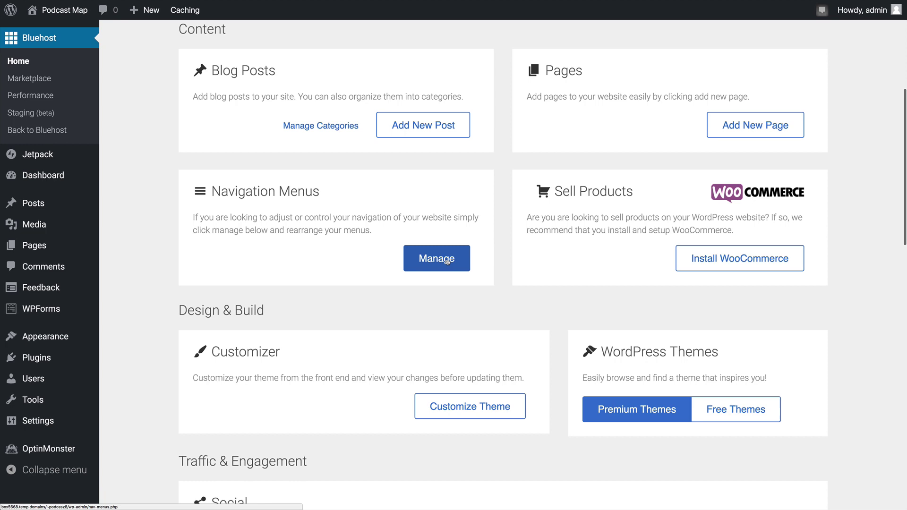
{"action": "scroll", "coordinate": [449, 409], "scroll_direction": "down", "scroll_amount": 4}
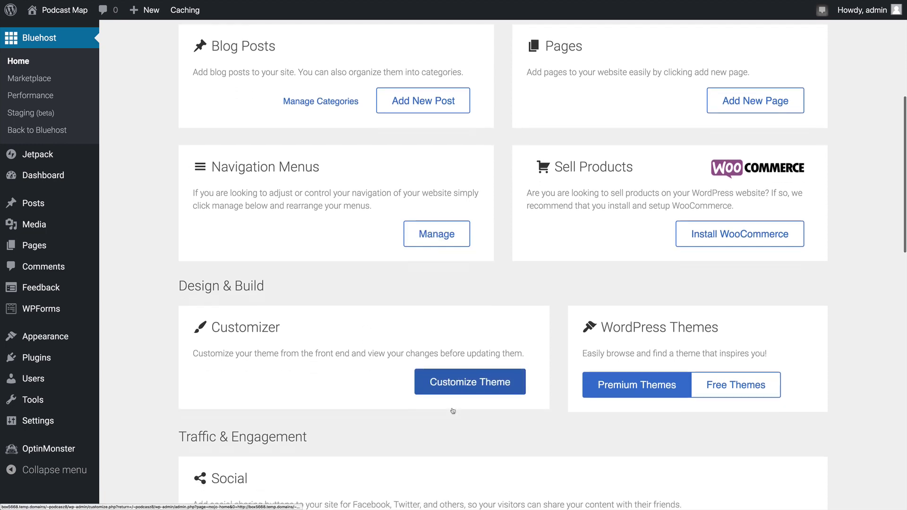
{"action": "scroll", "coordinate": [454, 349], "scroll_direction": "up", "scroll_amount": 10}
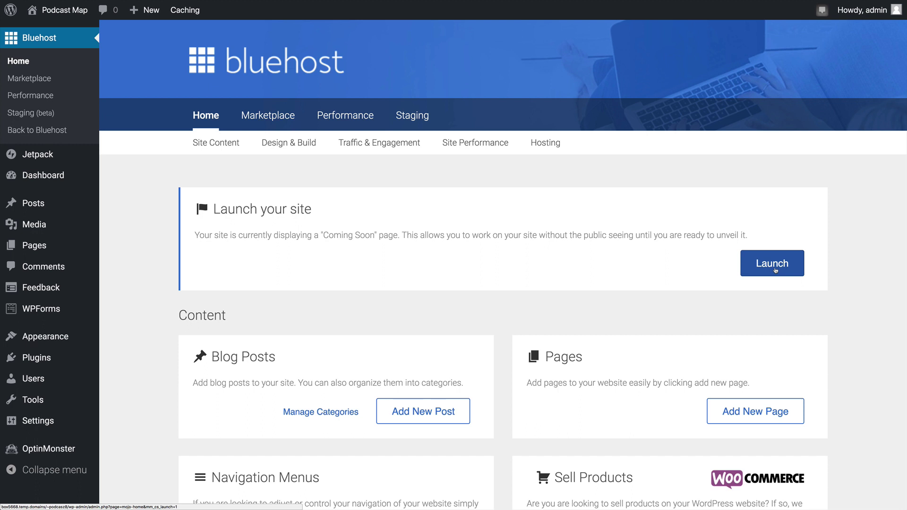
{"action": "left_click", "coordinate": [775, 270]}
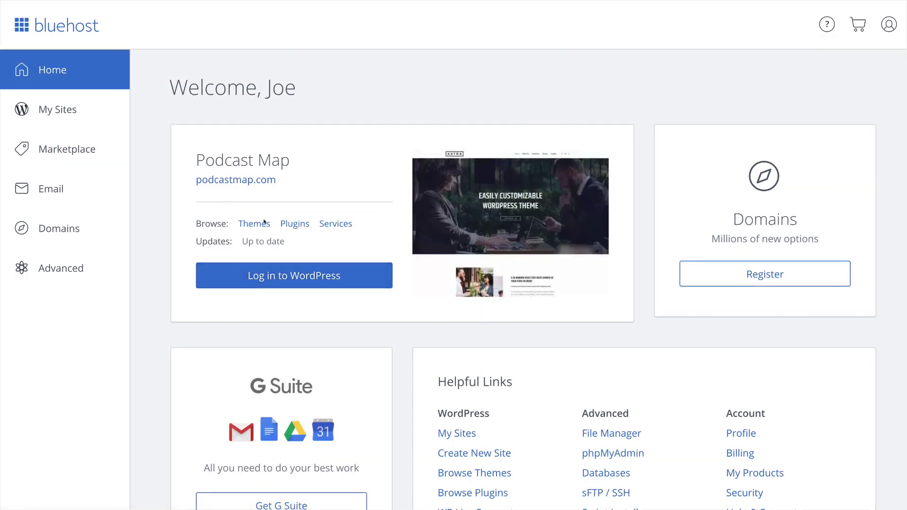
Step: Scroll the Bluehost account home past the podcastmap.com site card to the Helpful Links
{"action": "scroll", "coordinate": [333, 251], "scroll_direction": "down", "scroll_amount": 2}
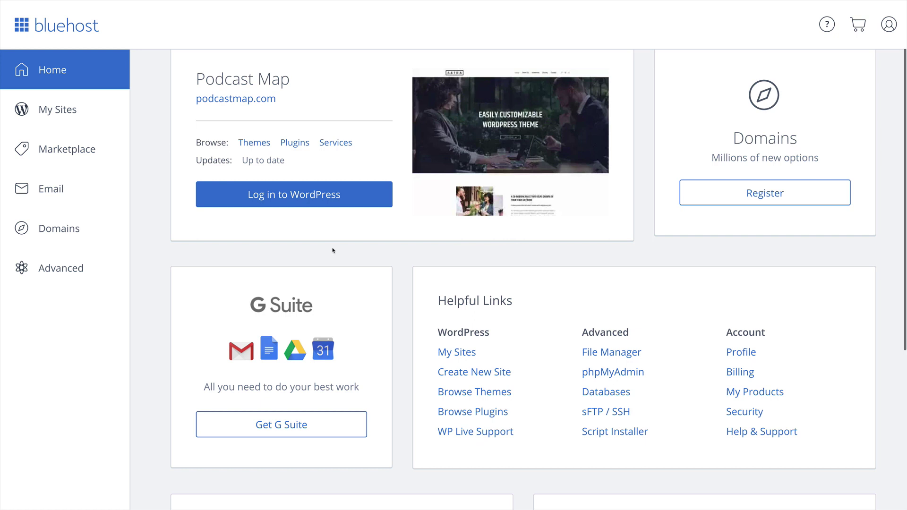
{"action": "scroll", "coordinate": [333, 250], "scroll_direction": "down", "scroll_amount": 2}
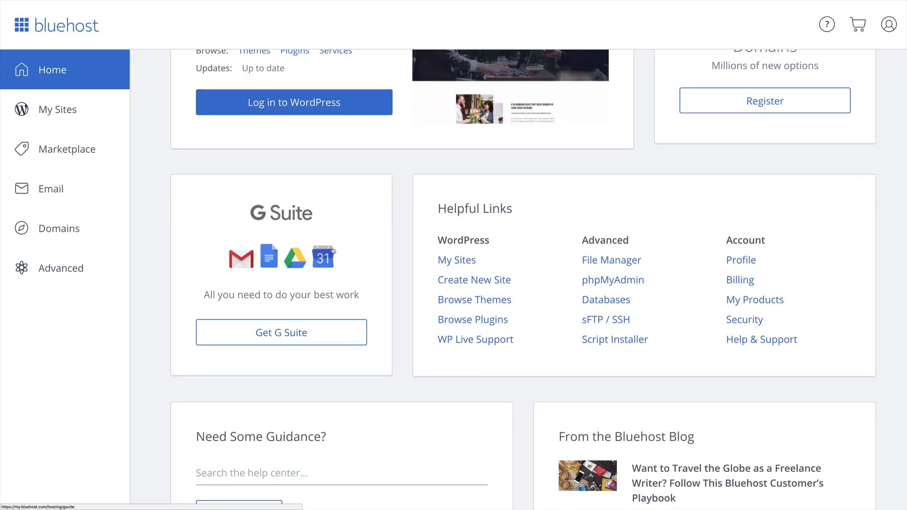
{"action": "scroll", "coordinate": [334, 250], "scroll_direction": "down", "scroll_amount": 1}
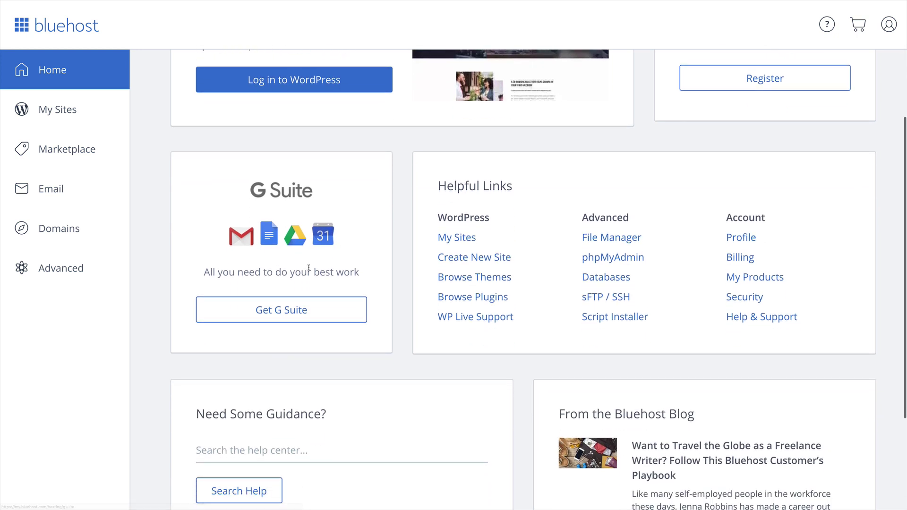